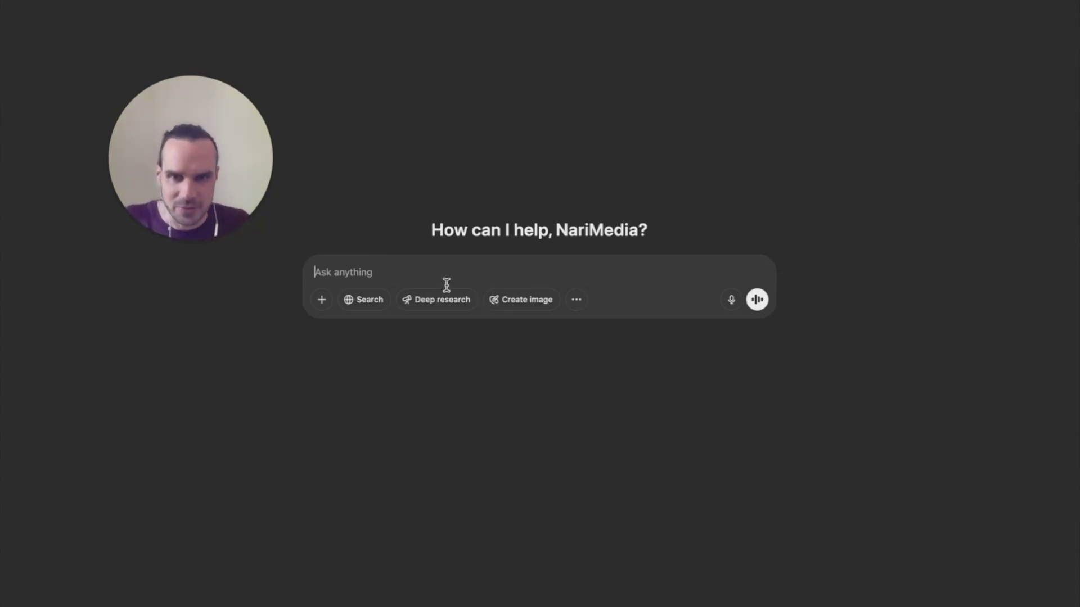
Paste the prepared dog bone brand, product image and voiceover request into ChatGPT's prompt field.
text(Hi Chat, can you please help me create a new product—an indestructible dog bone? I would like the brand colors to be black, white, and silver. I also want a full brand package with images that feature a ‘lifetime guarantee.’ Then, I would like a close-up of the bone, which should be half light blue and half light grey, designed to look like a stick rather than a traditional bone. Can you also generate a series of images: one of the product in its box, and another of it in a golden retrievers dog’s mouth?  Additionally, I will need a short 10-second script for a voiceover, as I’m creating a commercial.)
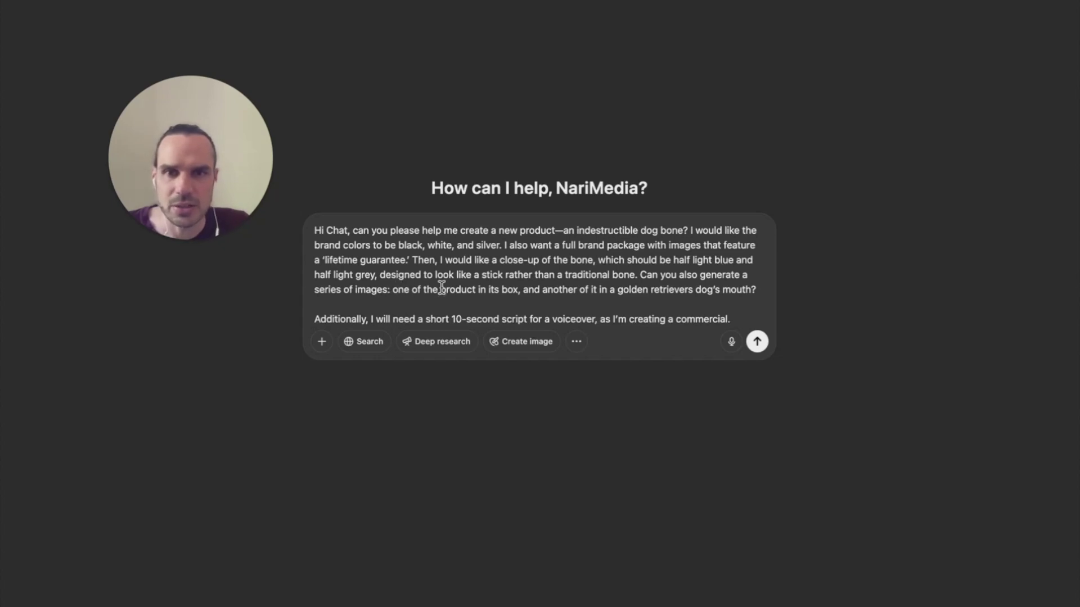
Highlight the two product image requests, then send the indestructible dog bone prompt.
drag(398, 290, 747, 290)
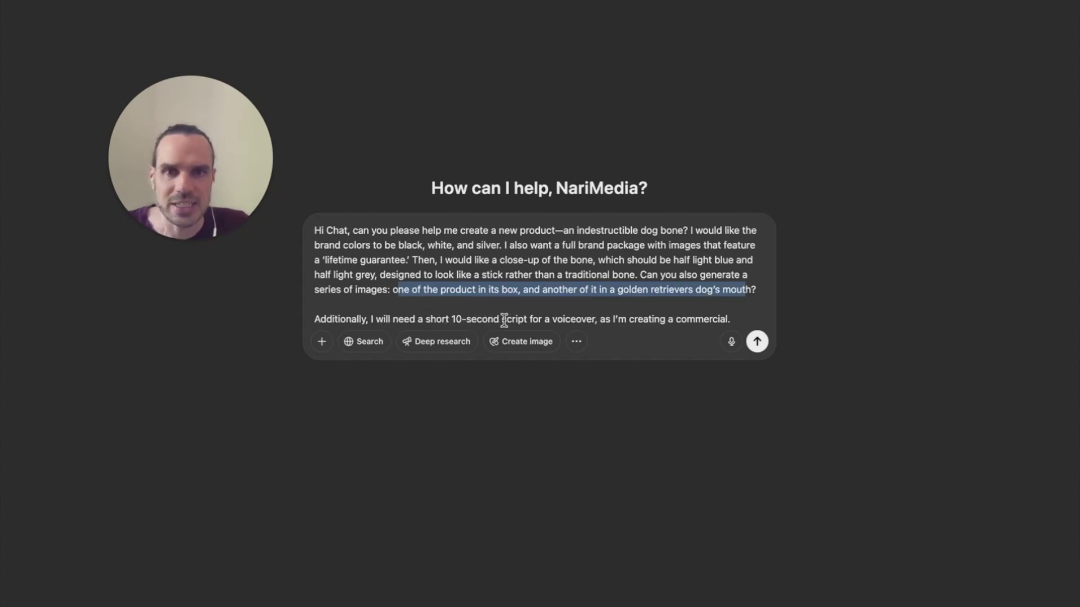
click(733, 319)
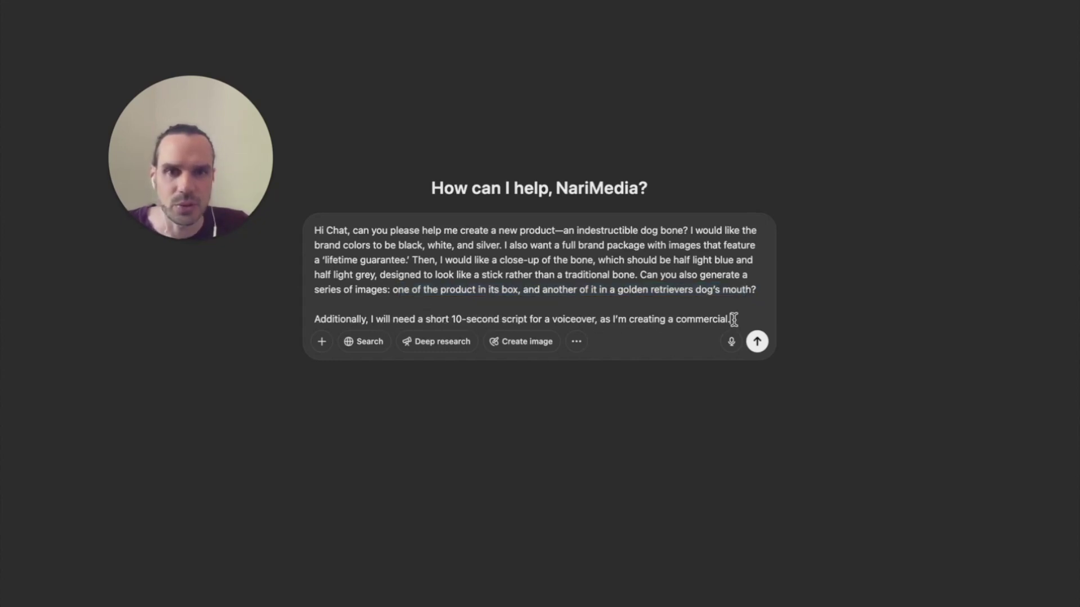
click(757, 342)
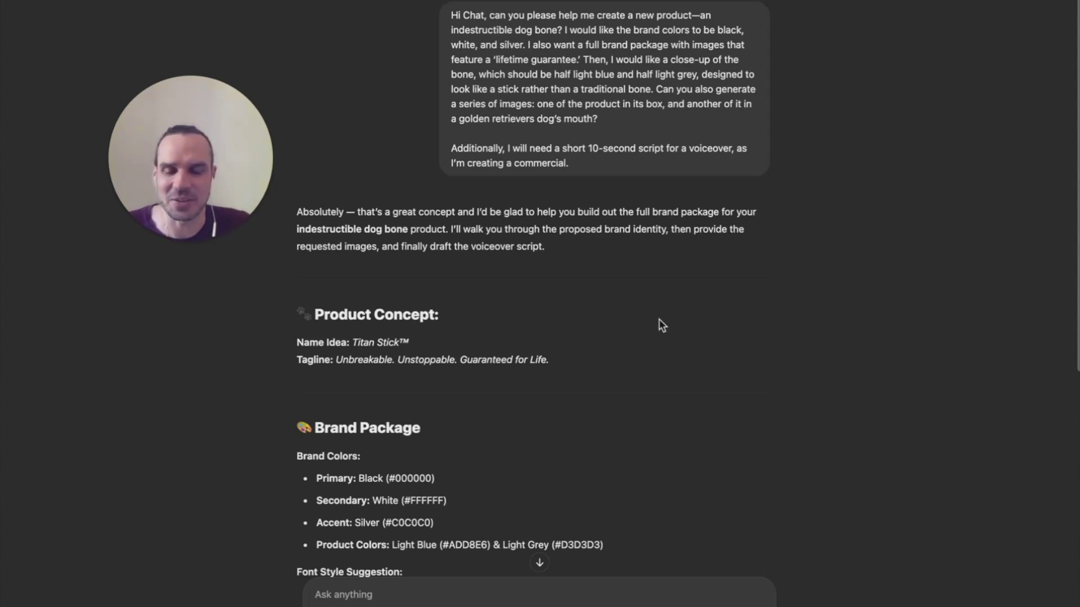
Review the Titan Stick reply and select its 10-second voiceover script for copying.
scroll(663, 330, down, 1)
scroll(669, 329, down, 1)
scroll(674, 329, down, 1)
scroll(674, 329, down, 1)
scroll(673, 329, down, 2)
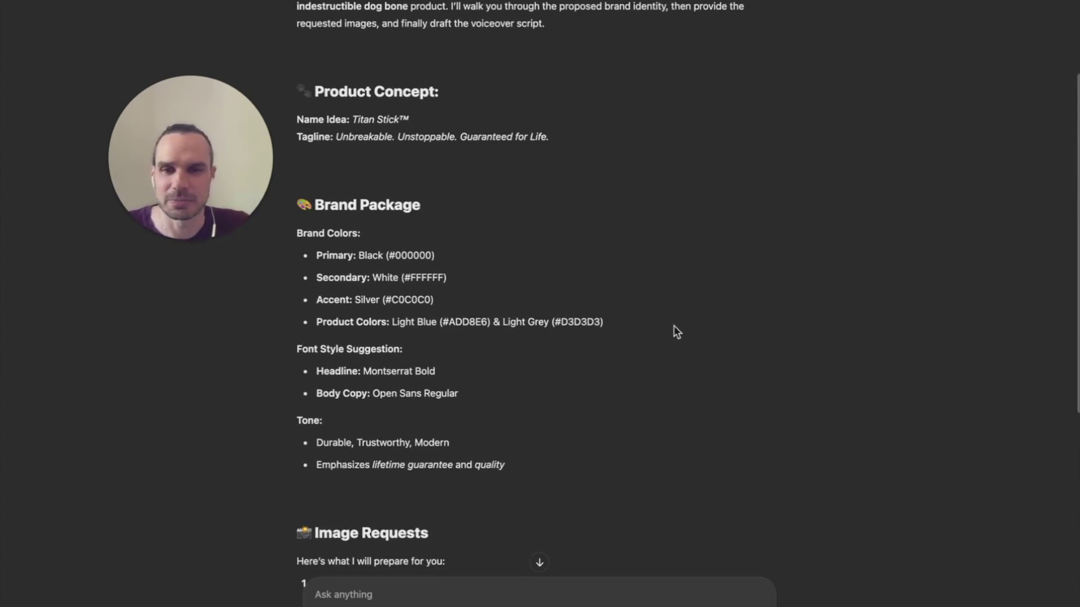
scroll(673, 329, down, 5)
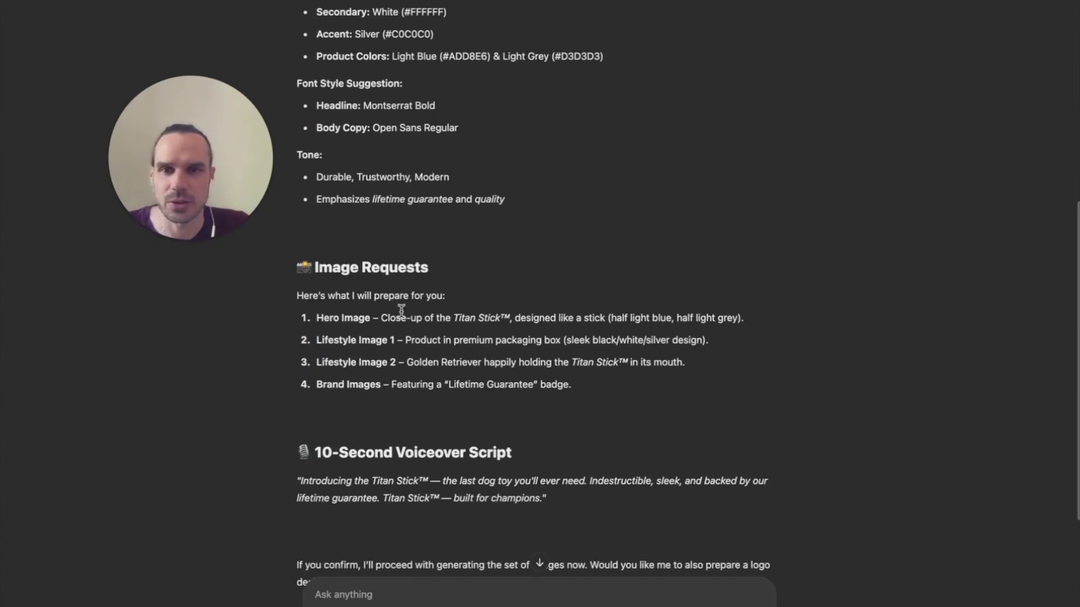
scroll(411, 230, up, 1)
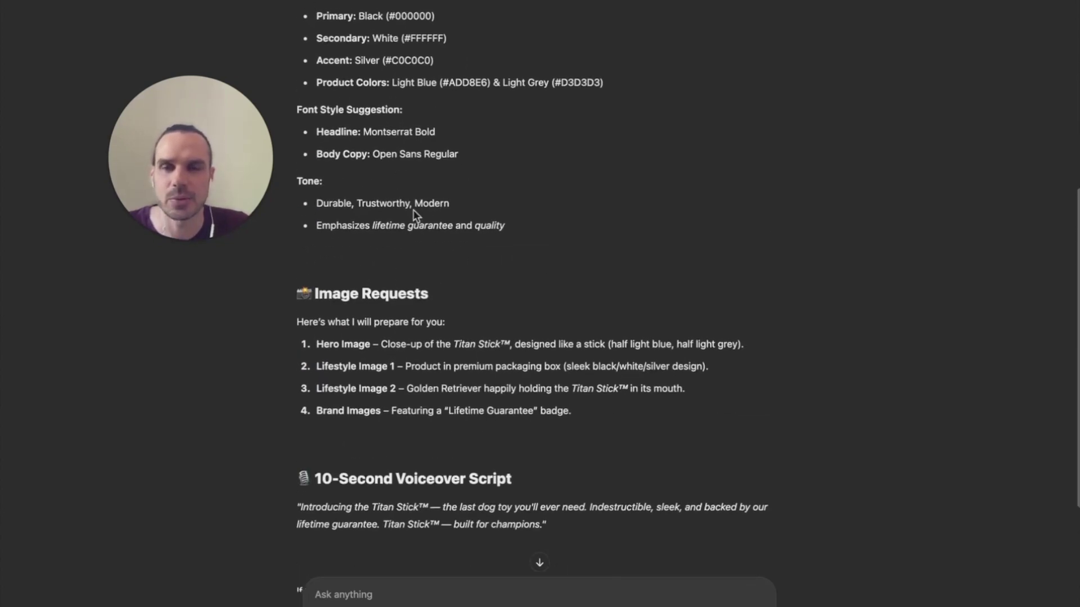
scroll(444, 303, down, 5)
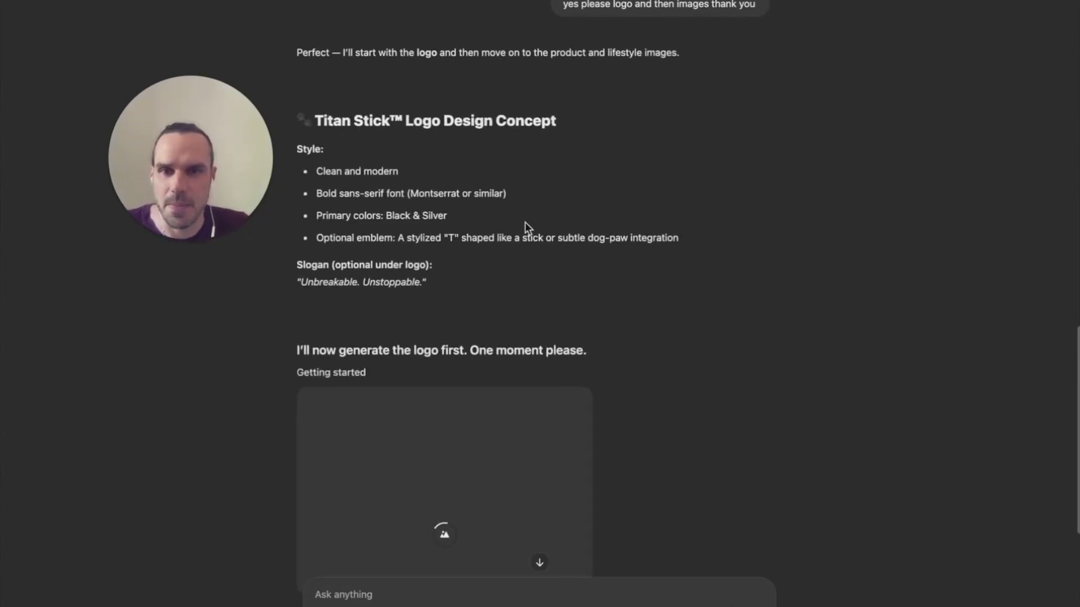
scroll(521, 239, up, 3)
scroll(518, 241, up, 3)
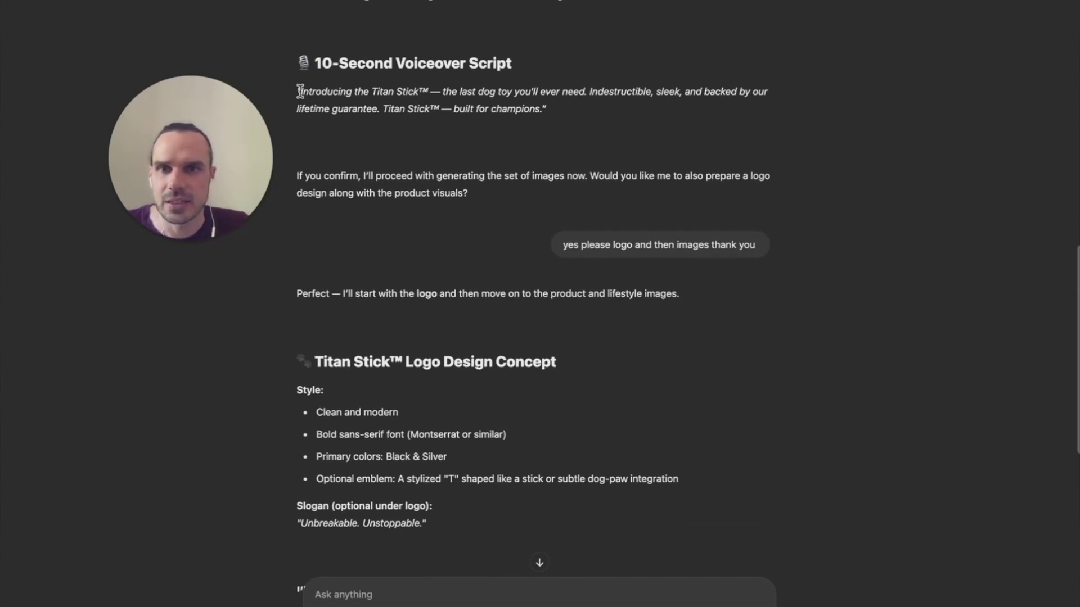
drag(300, 91, 535, 118)
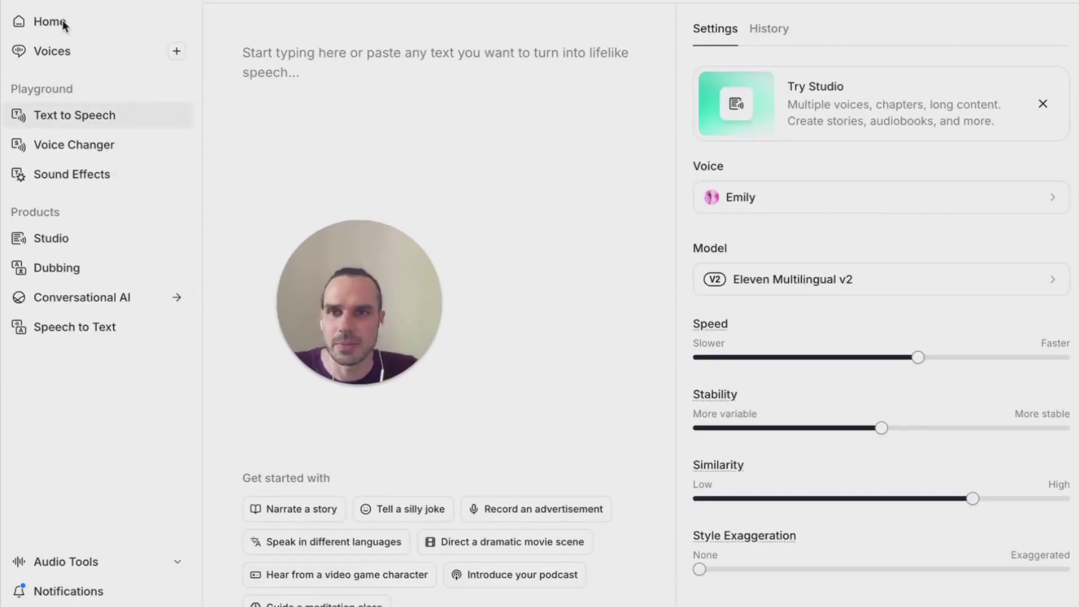
Visit the ElevenLabs home dashboard, then move into the text-to-speech editor.
click(56, 23)
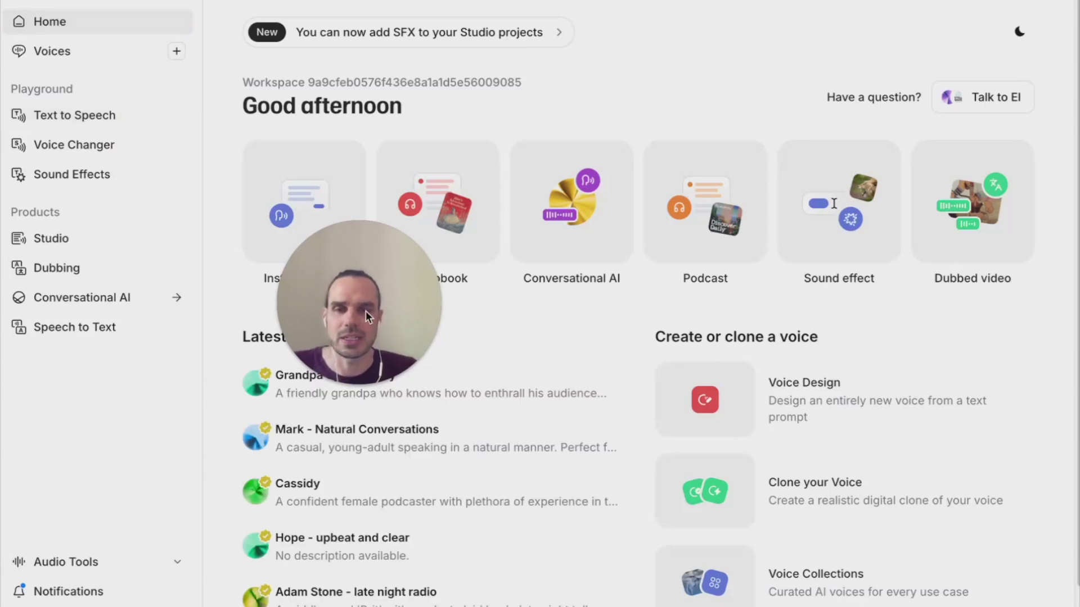
scroll(506, 299, down, 2)
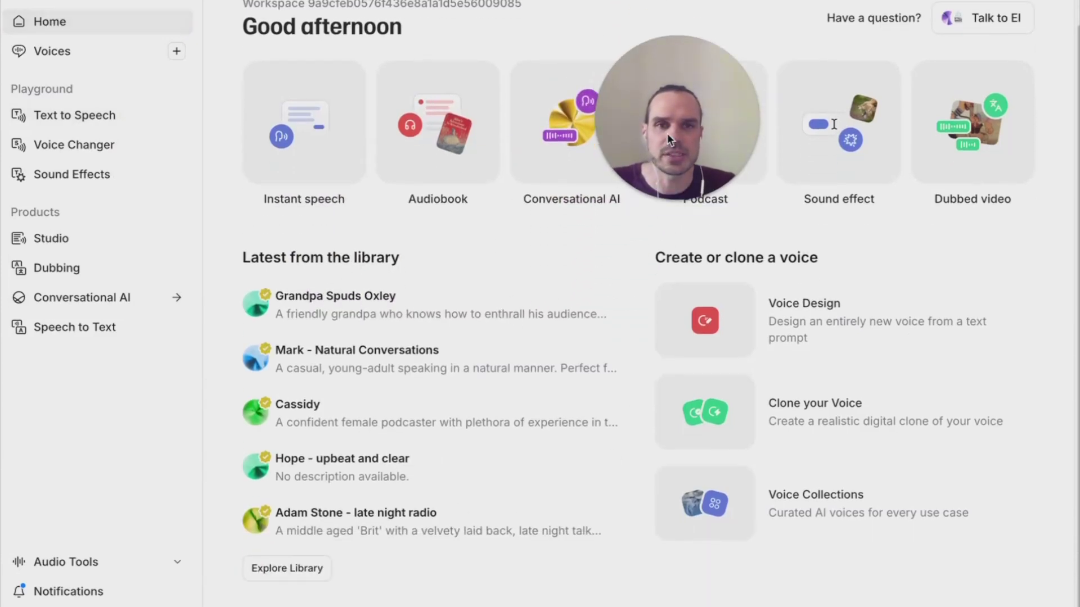
mouse_move(669, 140)
mouse_down()
mouse_move(115, 506)
mouse_move(72, 592)
mouse_up()
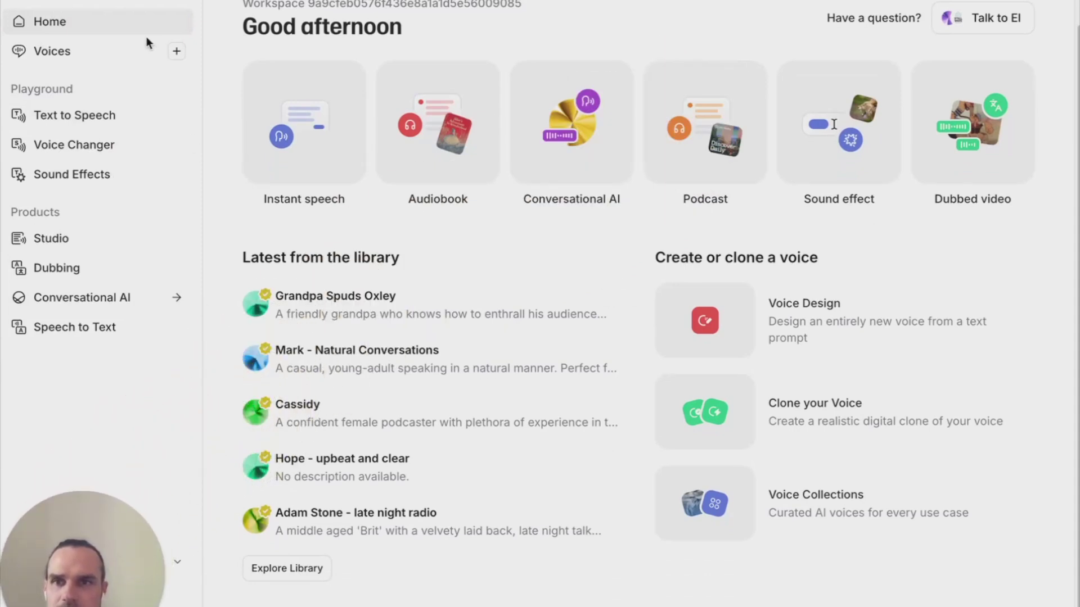
click(79, 116)
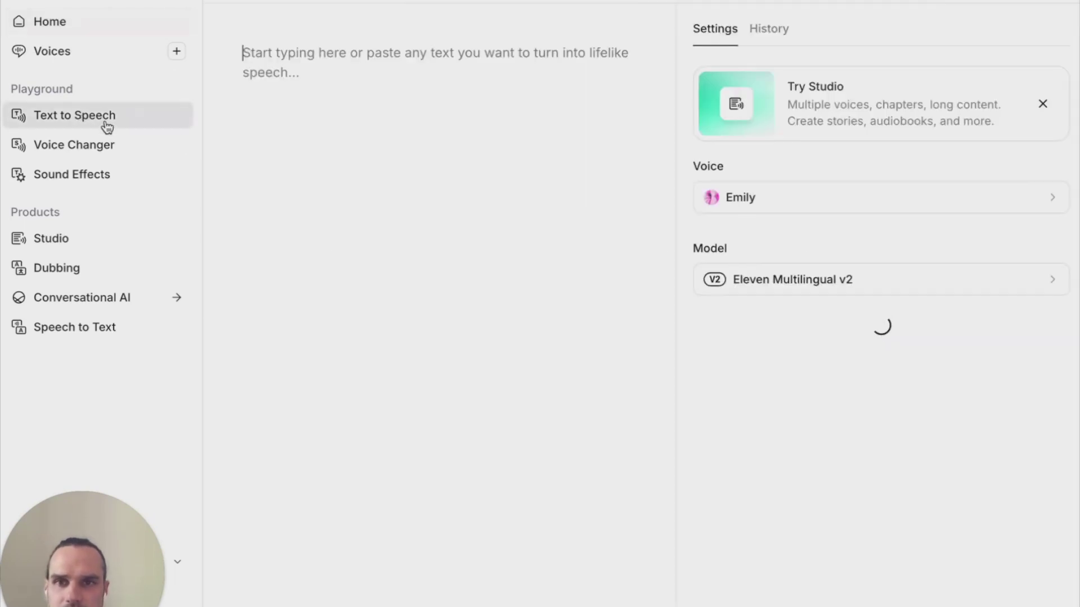
Preview Rachel, Drew and Clyde, then voice the script with Clyde, minus the ™ symbol.
click(51, 51)
click(233, 186)
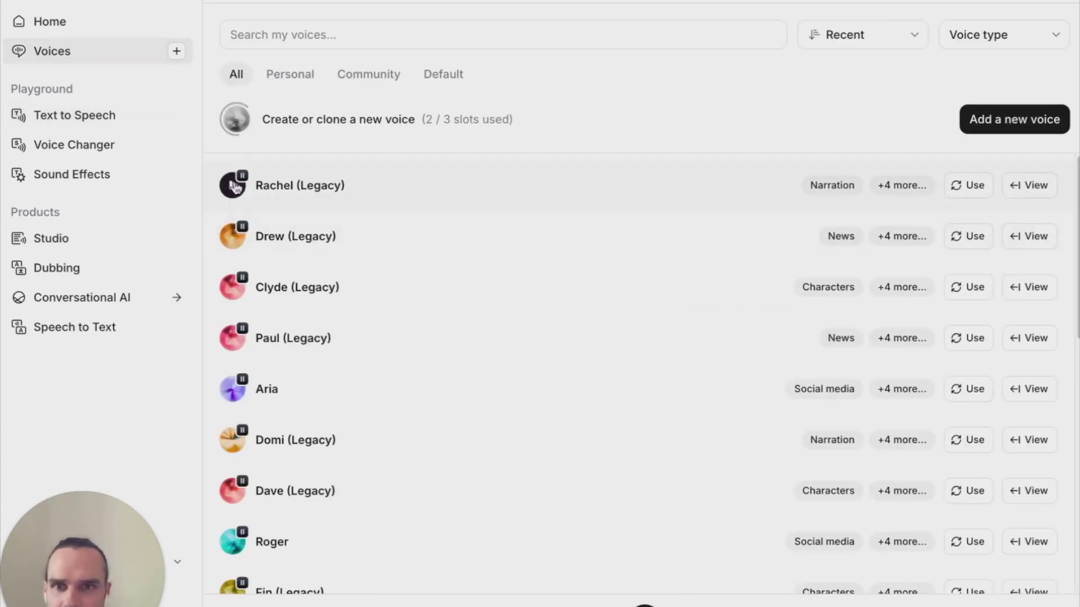
click(237, 231)
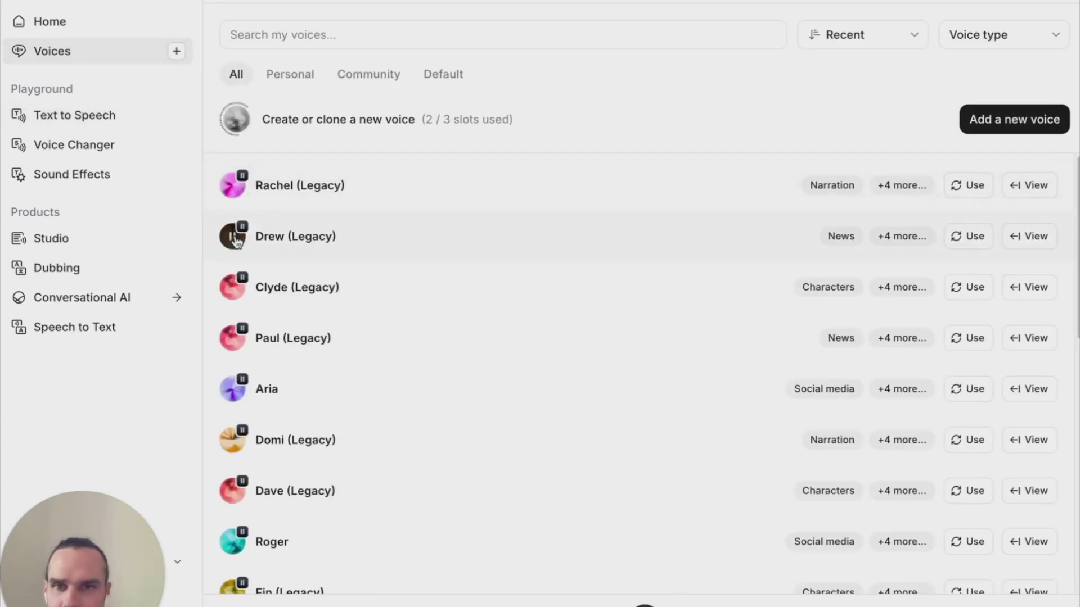
click(233, 288)
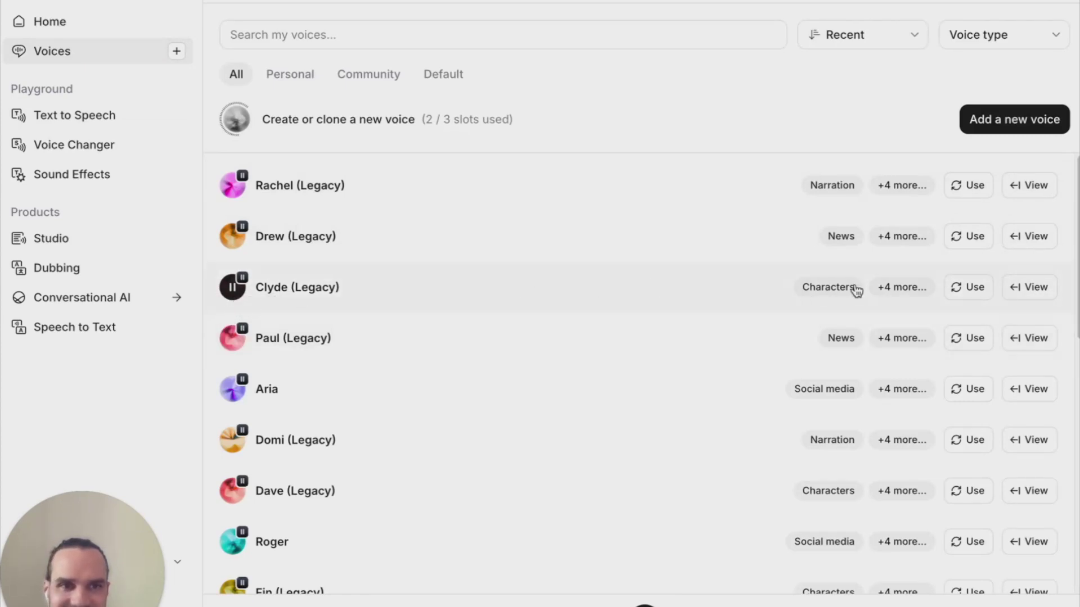
click(968, 288)
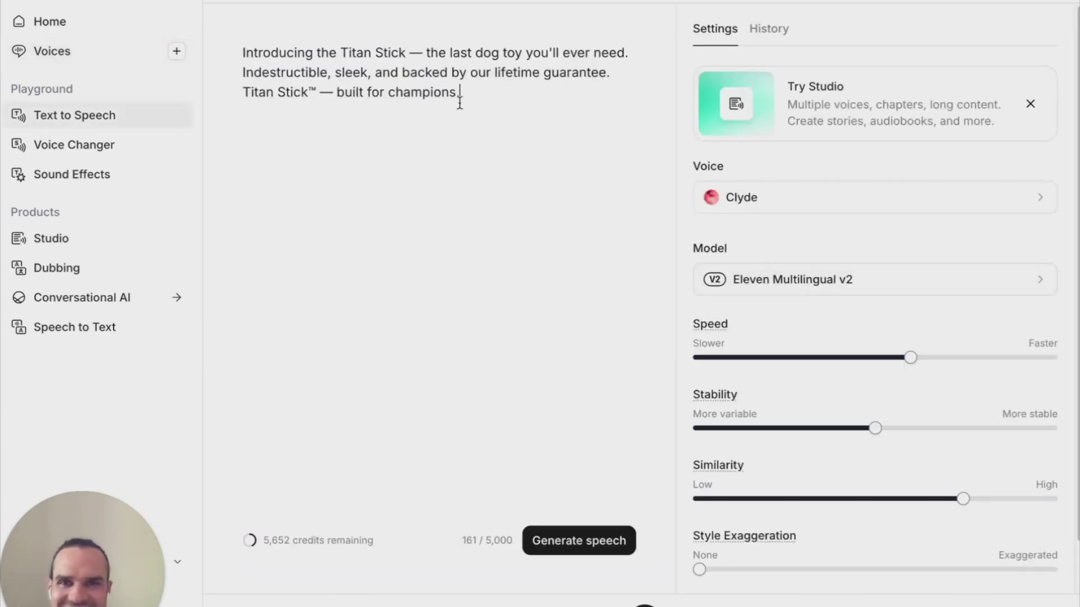
key(BackSpace)
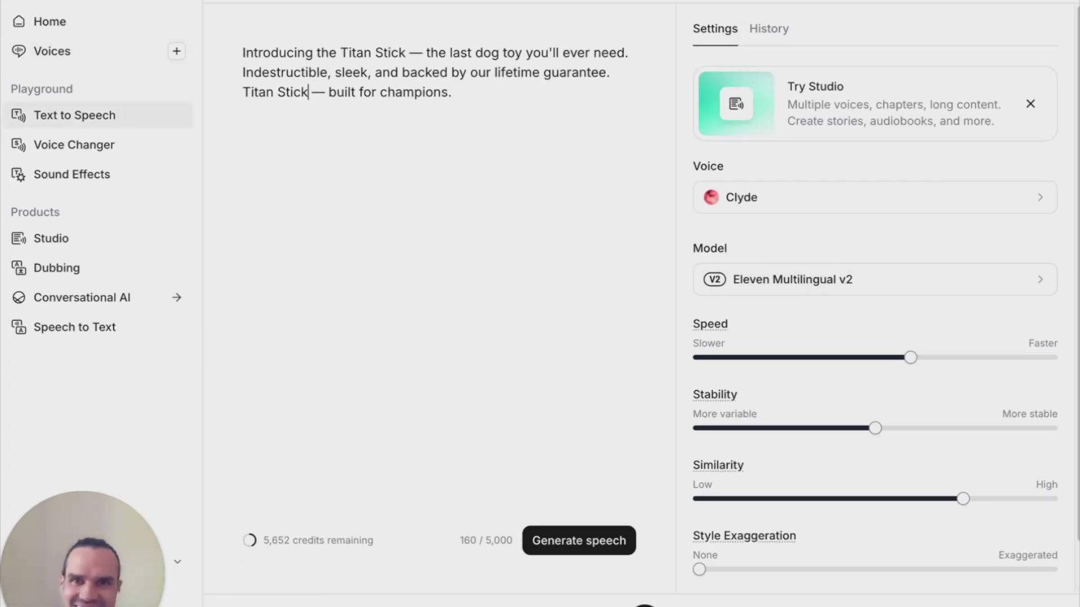
click(596, 545)
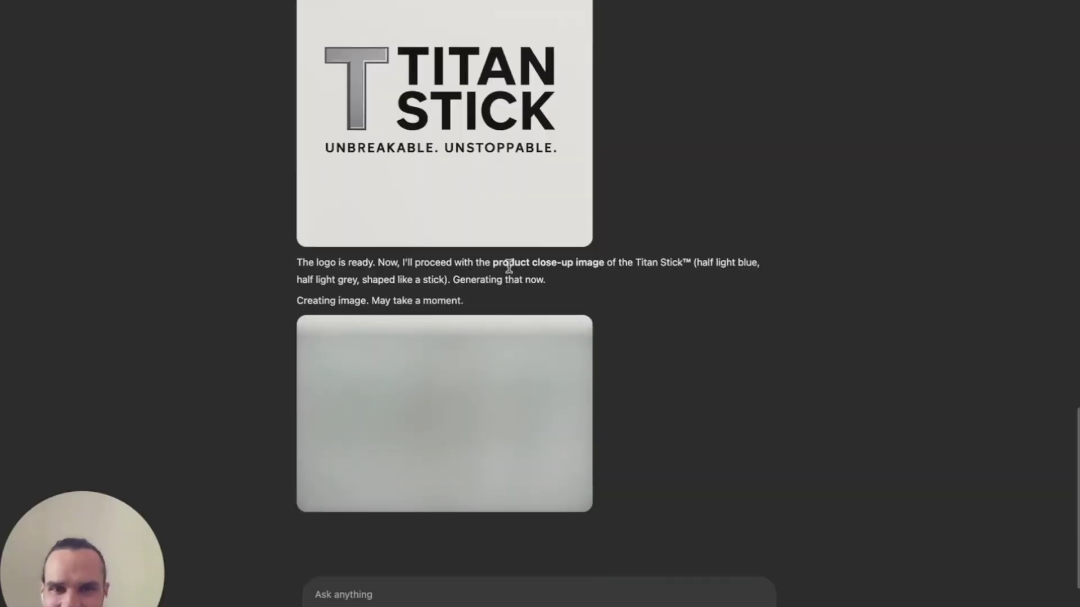
Scroll through ChatGPT to review the Titan Stick logo, boxed product and golden retriever images.
scroll(522, 281, up, 3)
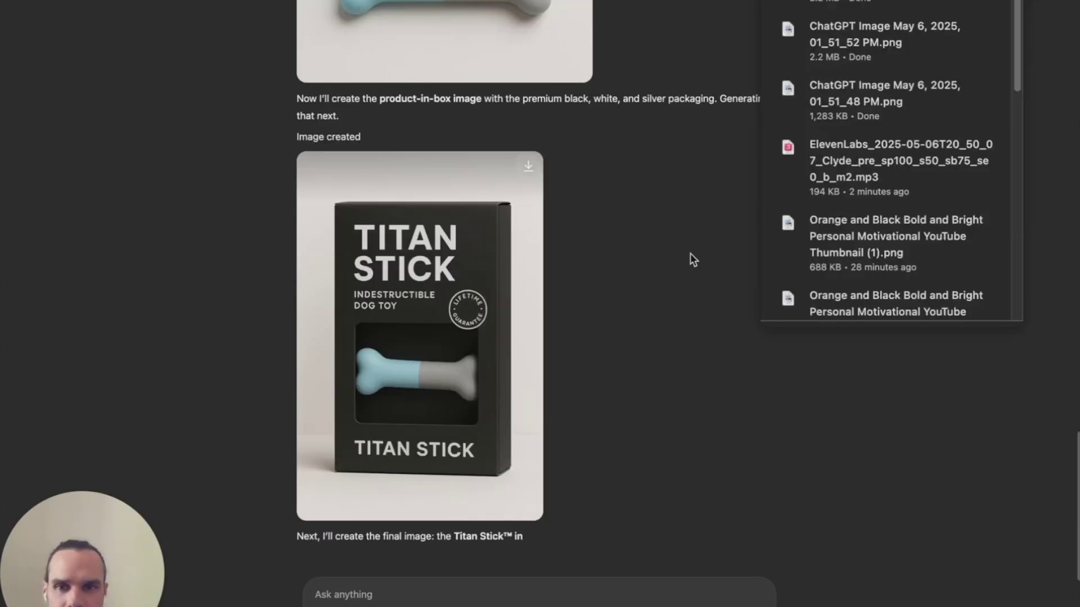
scroll(664, 296, down, 1)
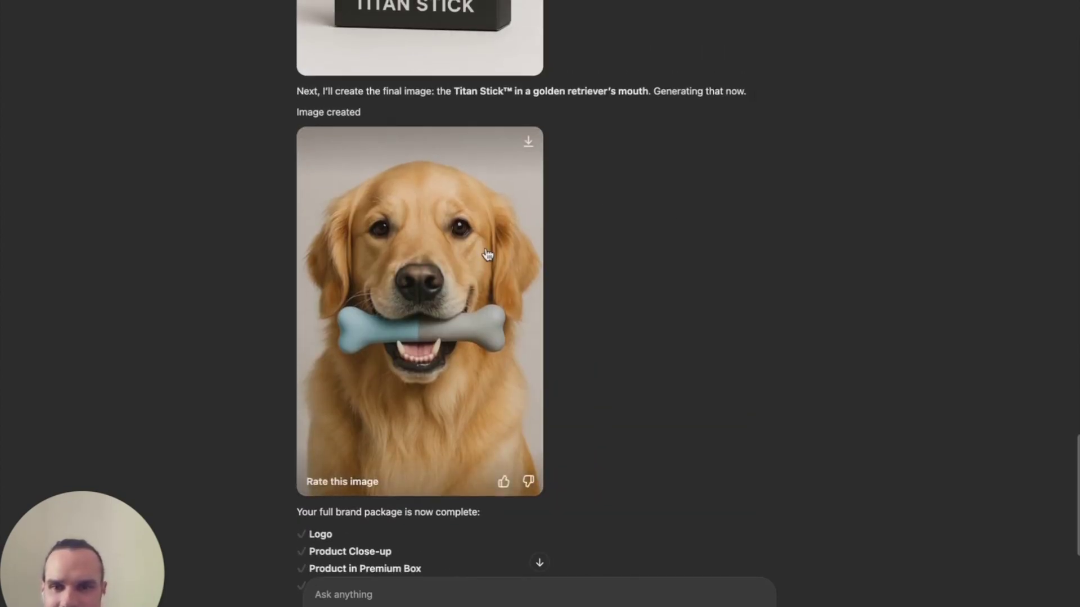
scroll(487, 254, down, 3)
scroll(487, 254, down, 2)
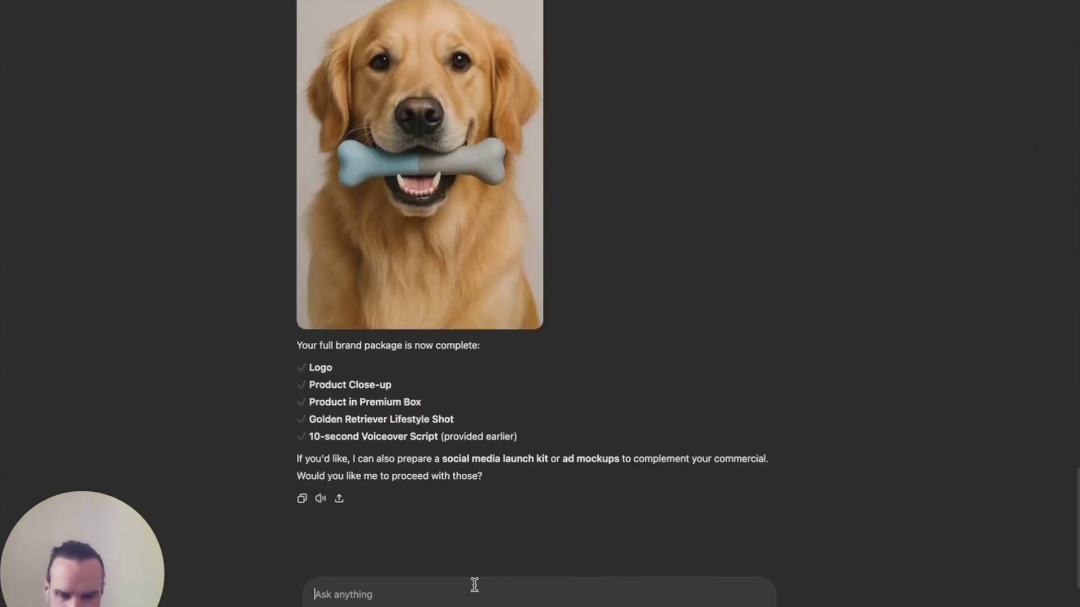
scroll(419, 290, up, 4)
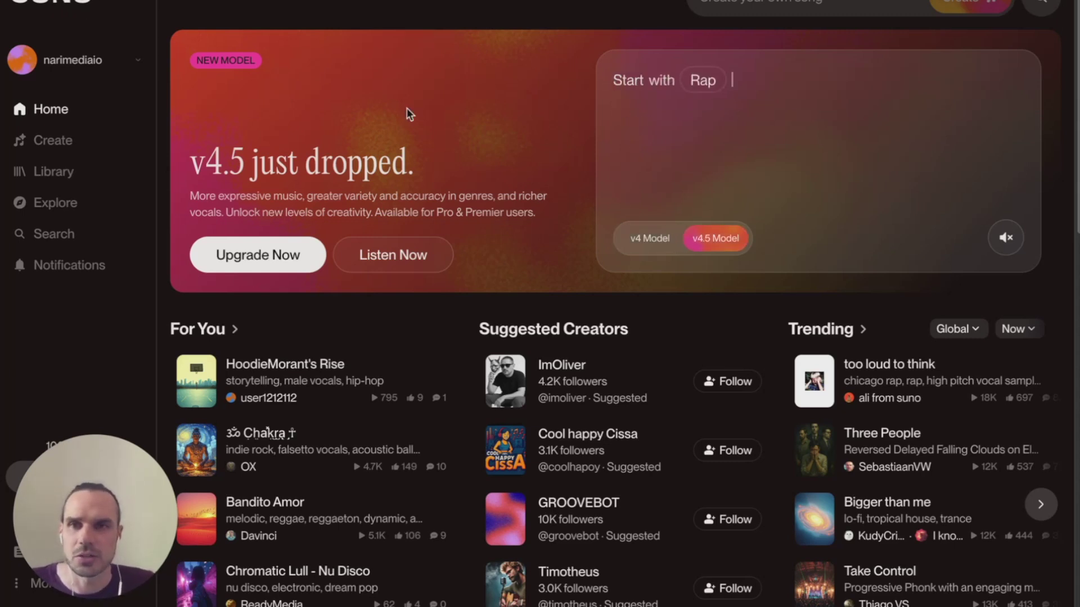
Create a new Suno song from a cinematic 110 bpm drums-and-strings prompt.
click(71, 144)
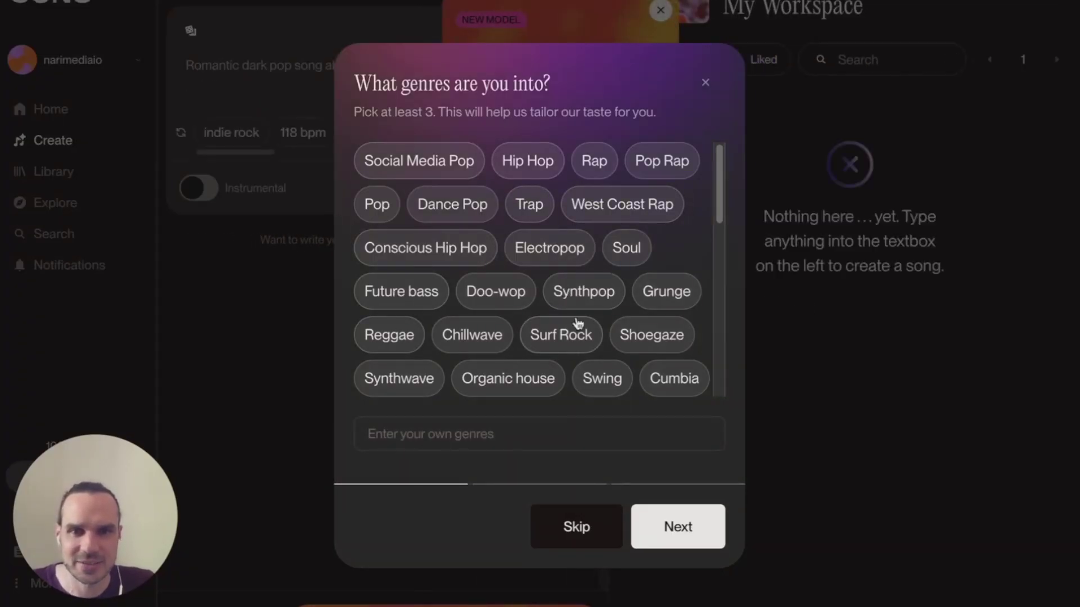
click(678, 520)
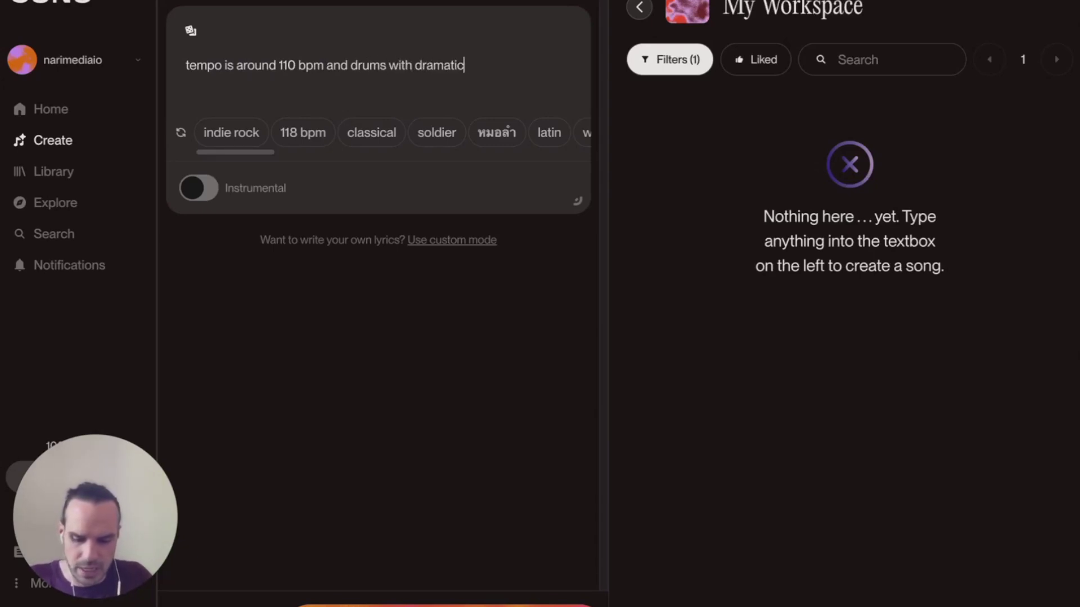
text(gs)
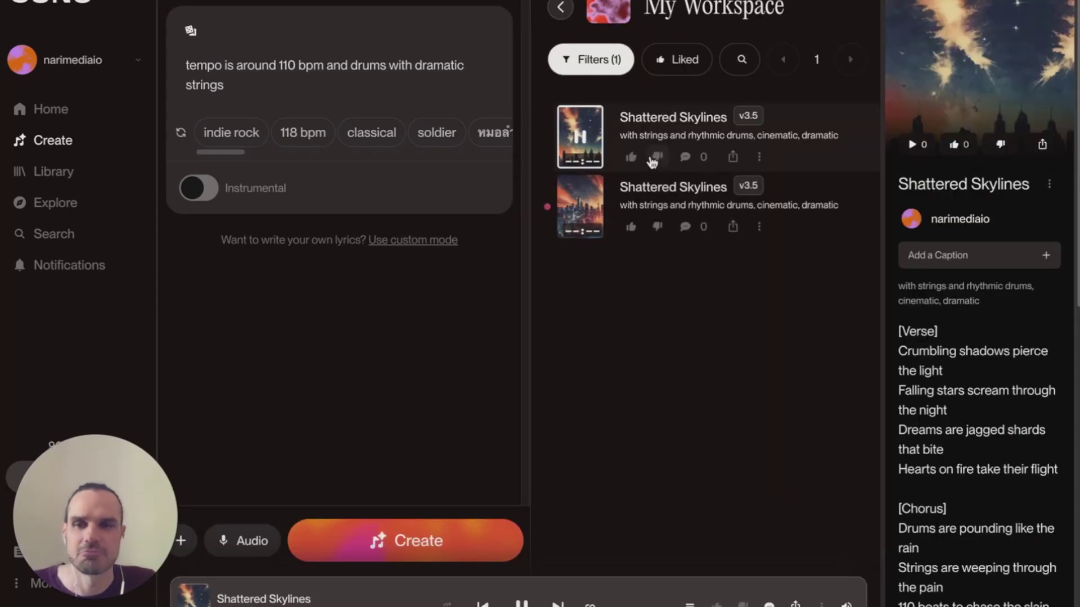
mouse_move(580, 136)
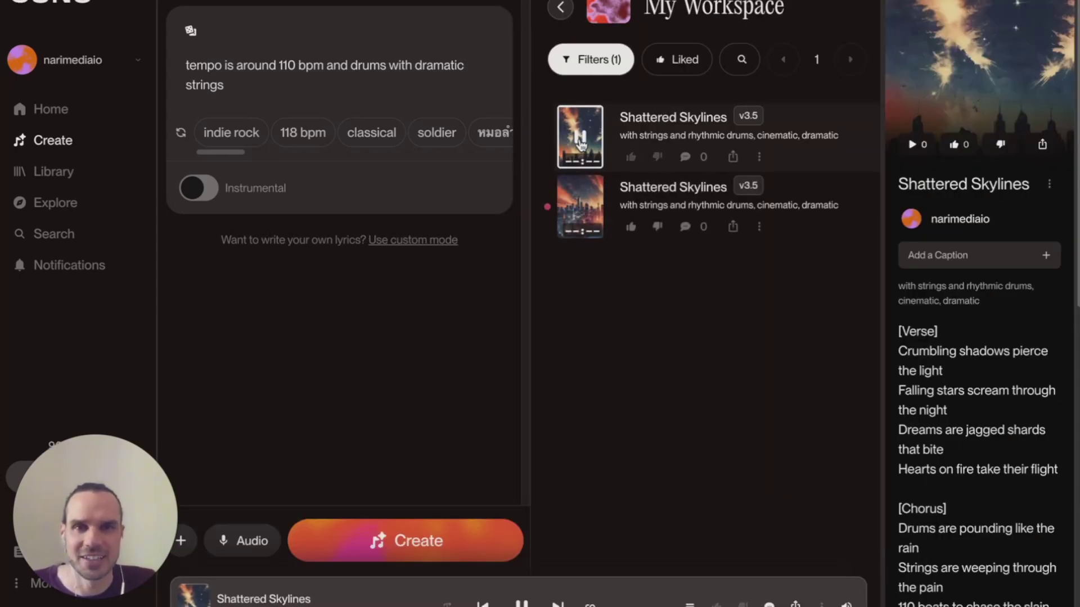
Compare both Shattered Skylines versions and download the second as MP3 audio.
click(582, 139)
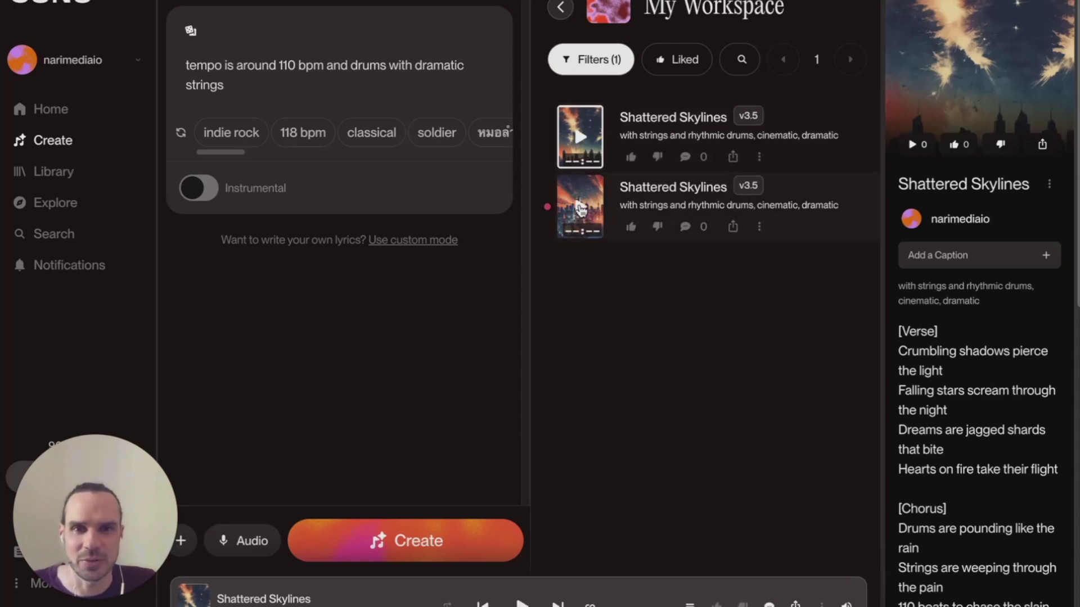
click(581, 209)
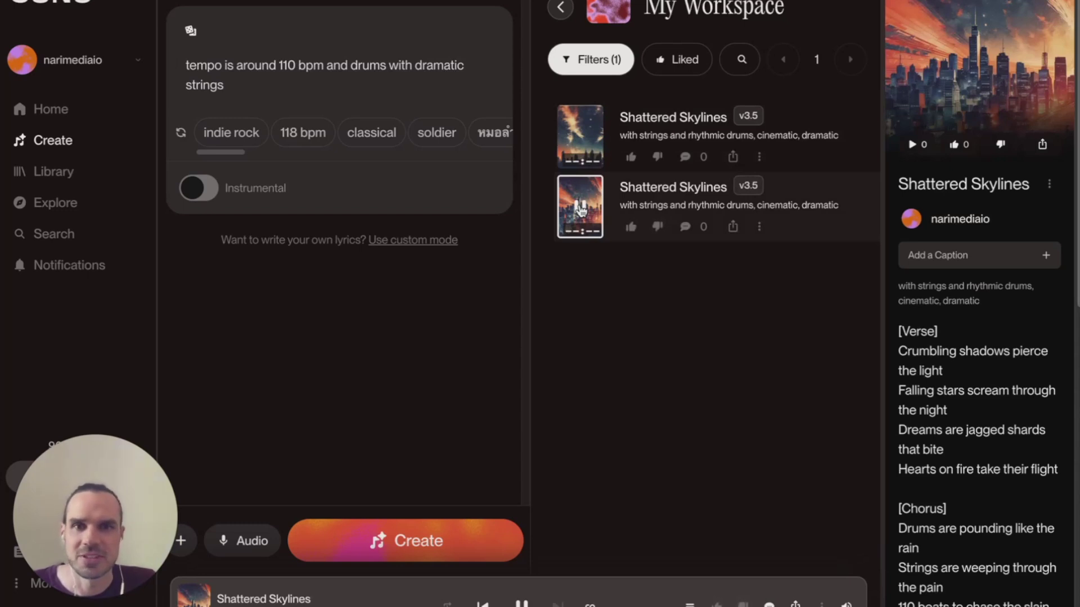
click(580, 210)
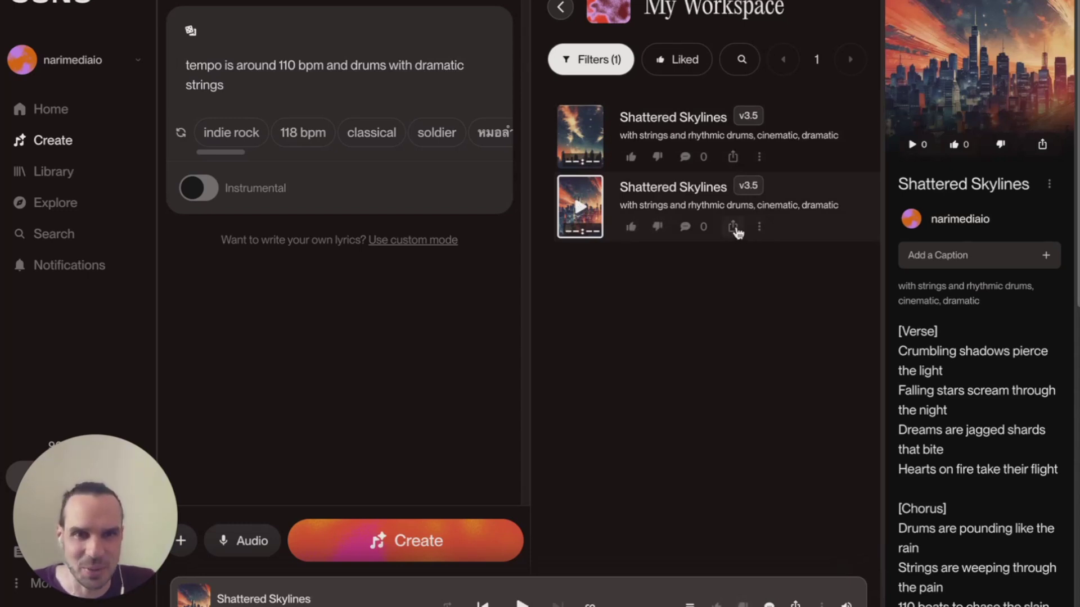
click(759, 226)
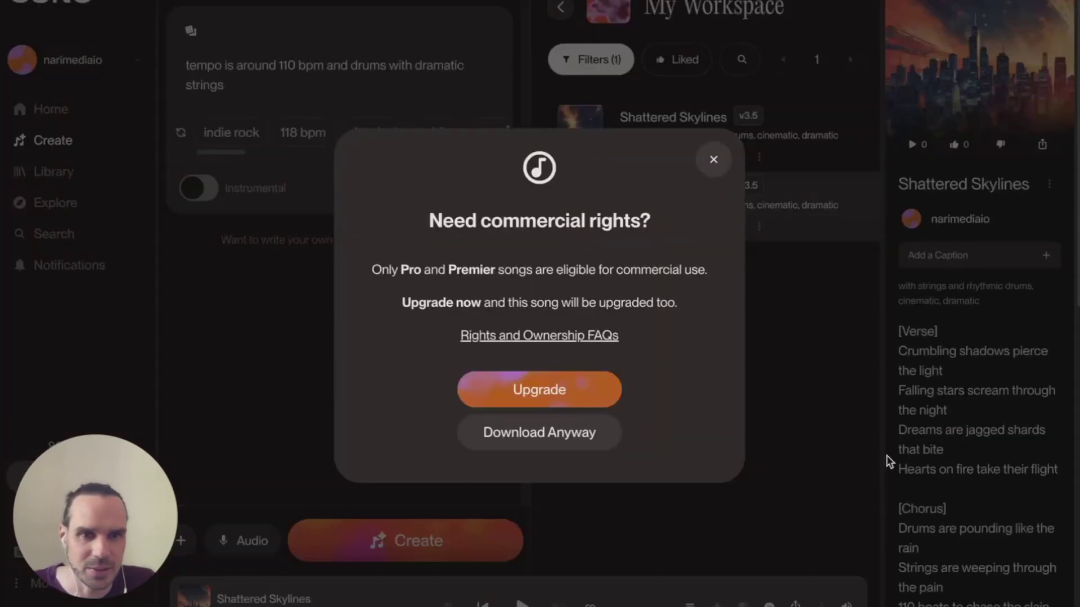
click(536, 436)
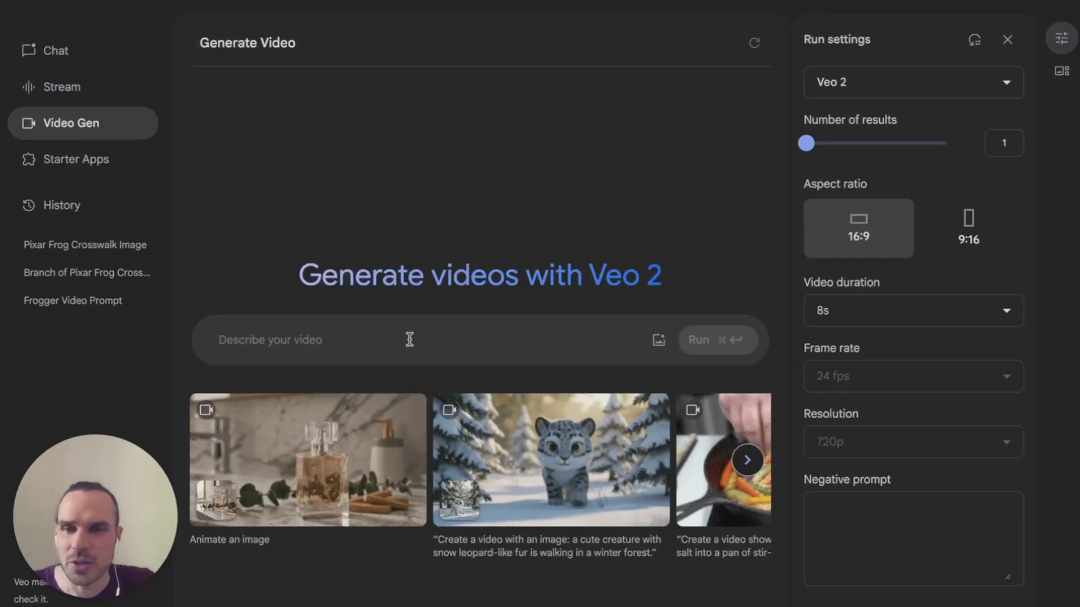
Run a Veo 2 prompt for the drooling, sunlit retriever clip slowly zooming into the bone.
click(365, 336)
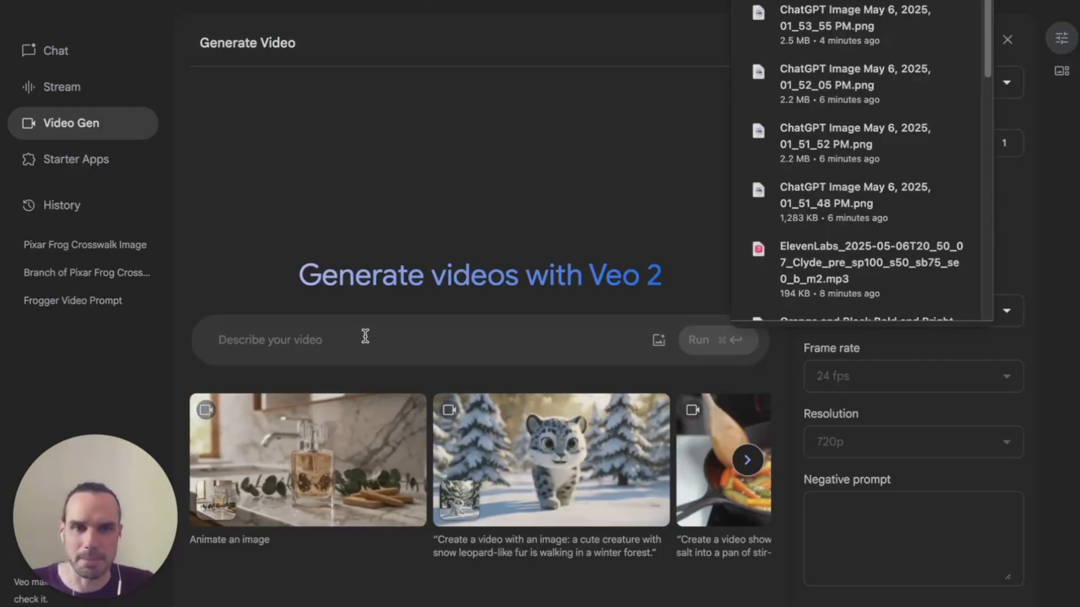
click(662, 341)
text(can you please make the dog drooling and happy just looki)
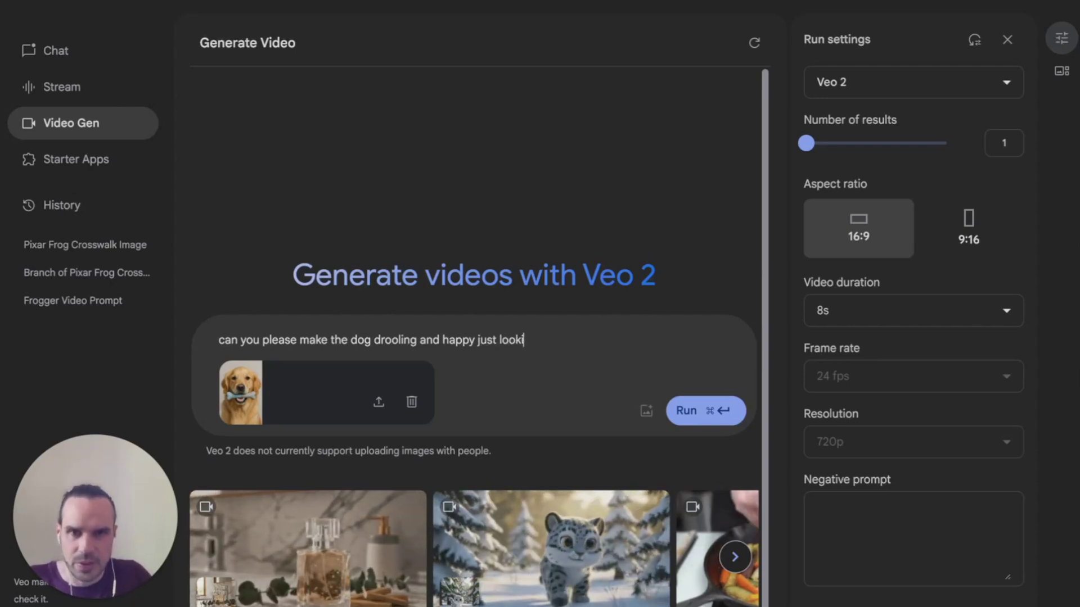
text(ng content)
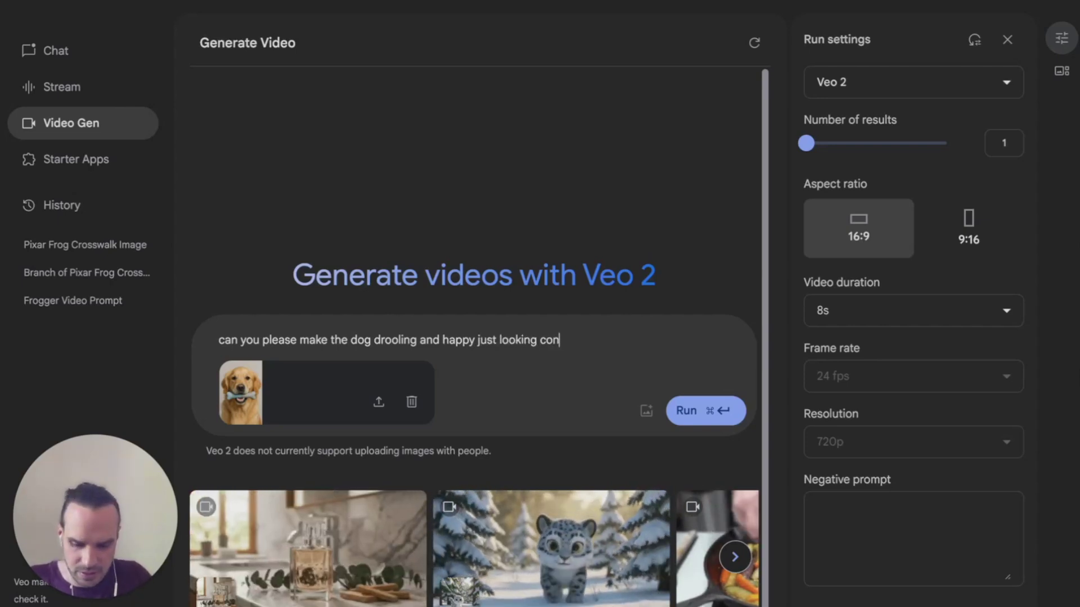
text( with s)
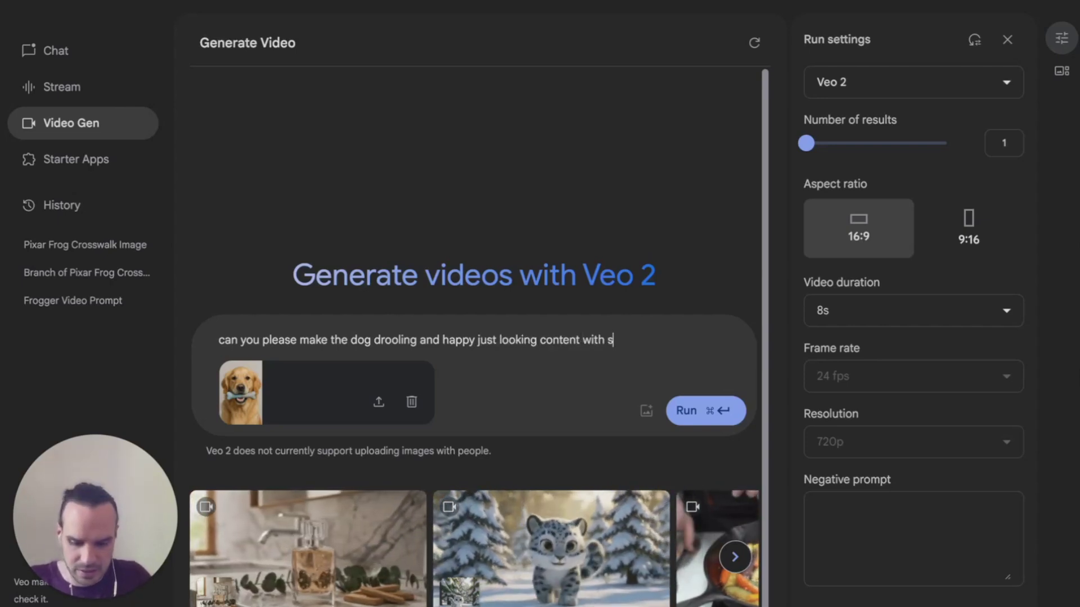
text(unlight)
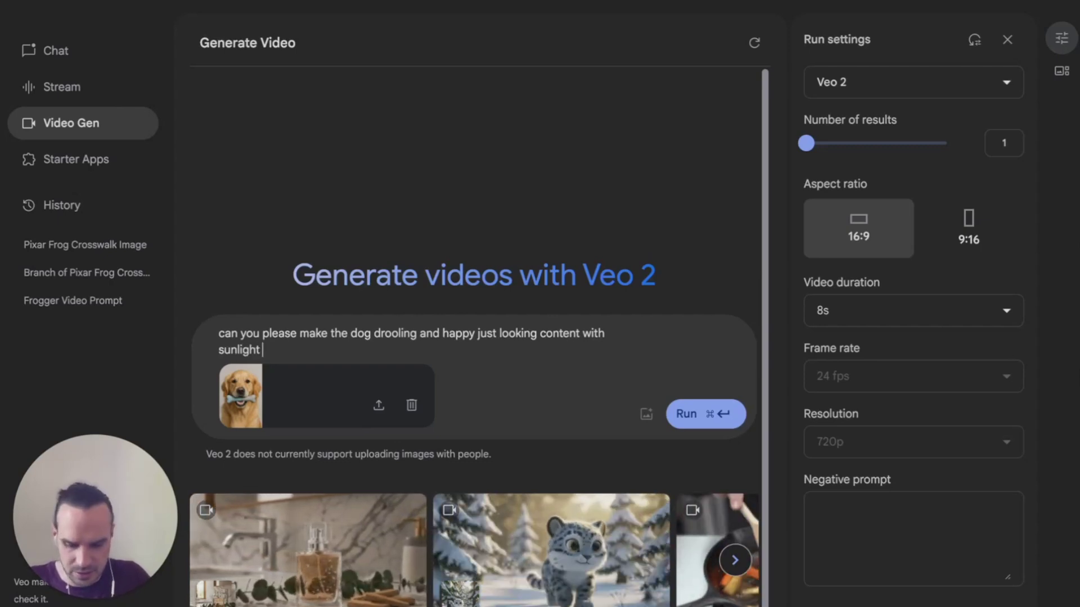
text( shinging)
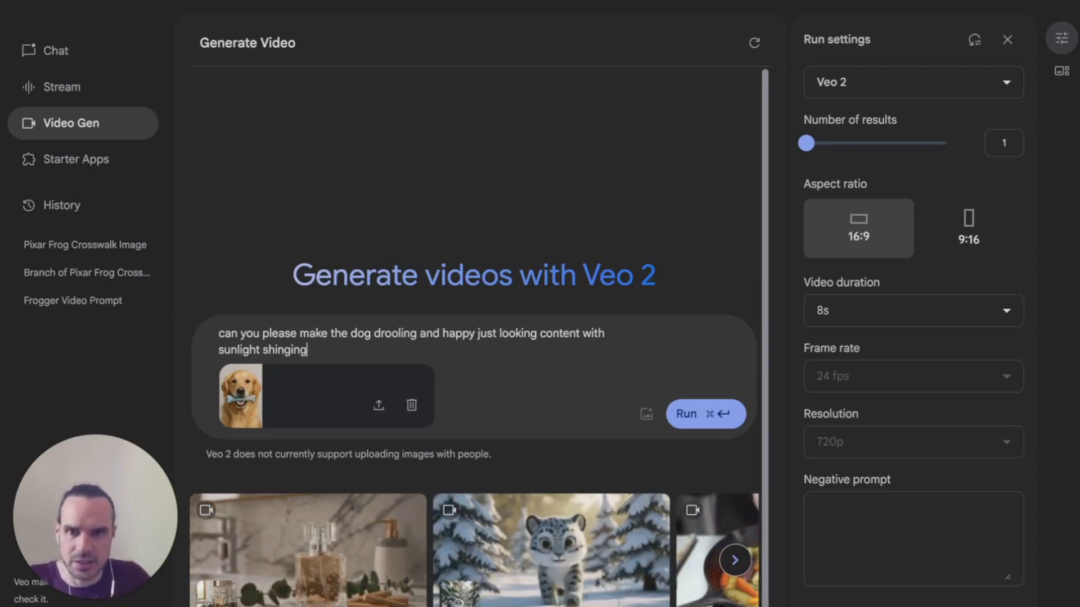
key(BackSpace)
key(BackSpace)
key(BackSpace)
key(BackSpace)
text(ing down)
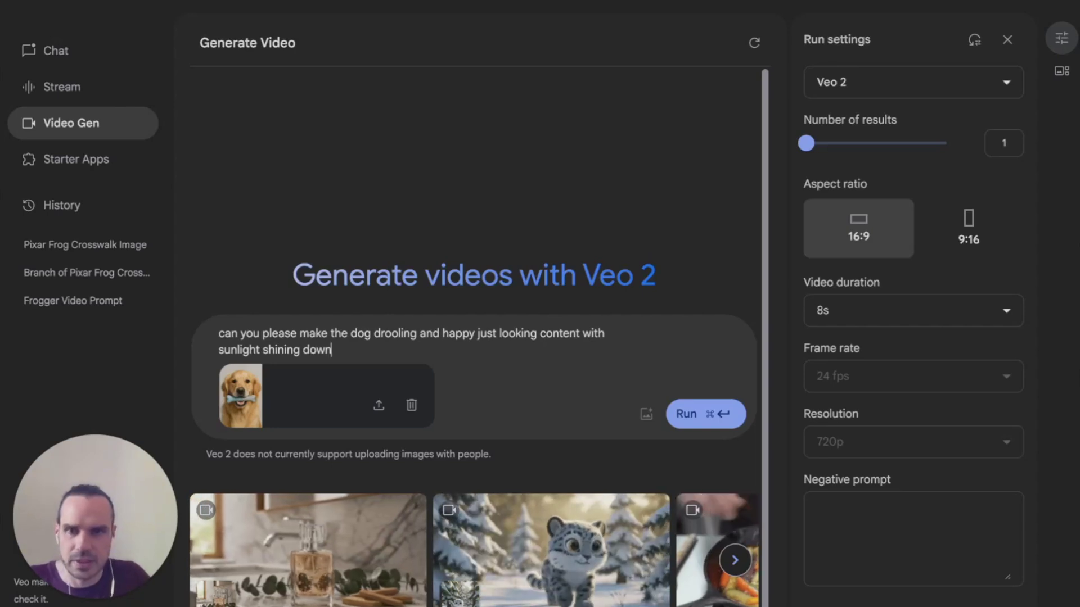
text( and slowly zoom into the bone.)
key(super+Return)
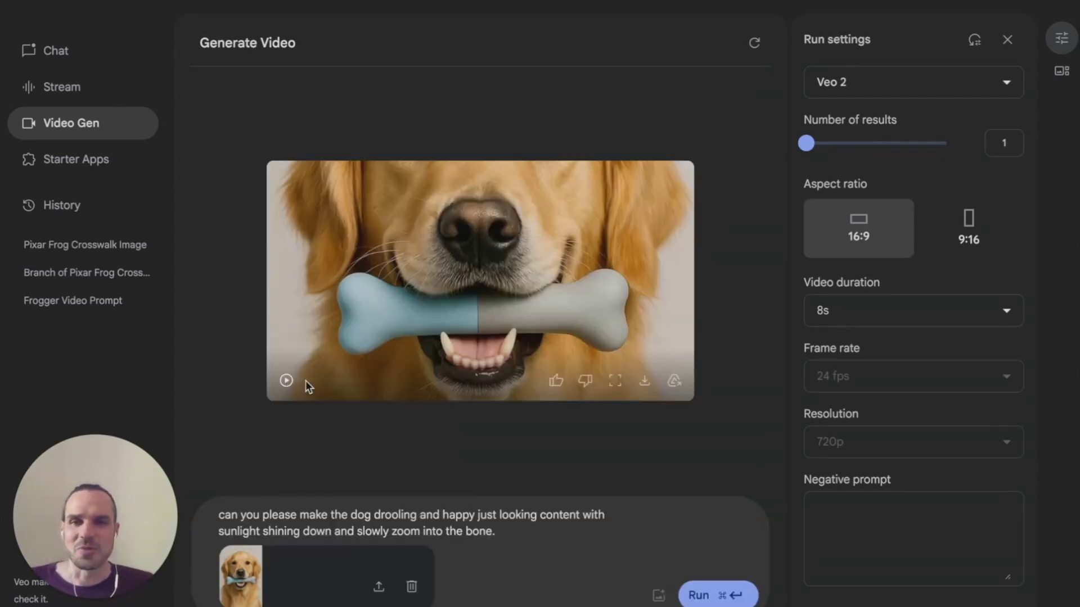
Play the generated dog-and-bone clip, download it and close the downloads list.
click(286, 381)
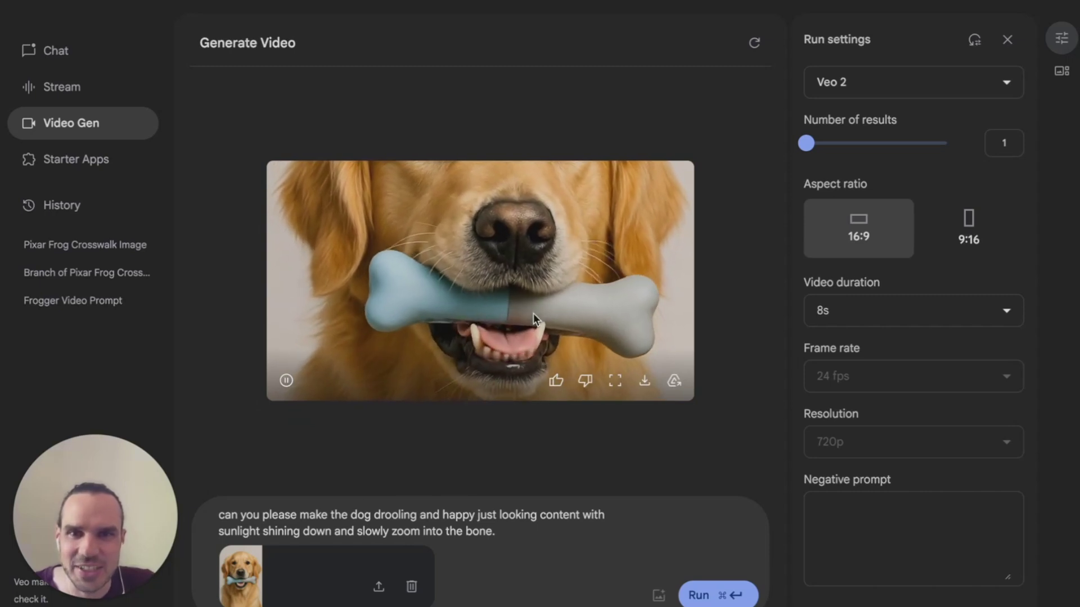
click(644, 384)
click(564, 110)
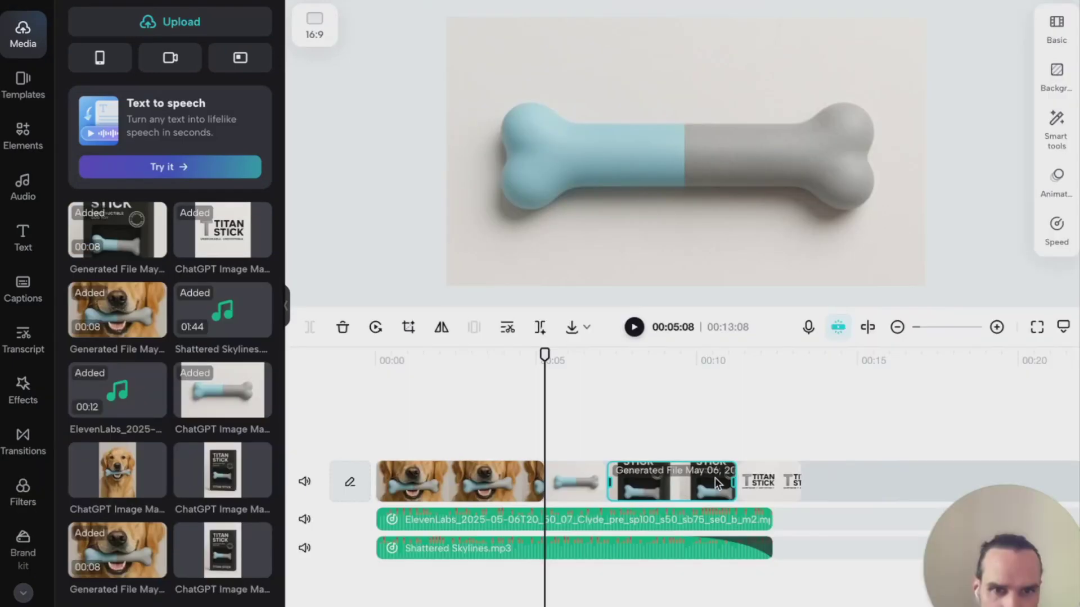
Trim the ends of the Veo dog clip and the final Titan Stick logo clip, then check the ending frame.
drag(730, 482, 713, 482)
click(748, 481)
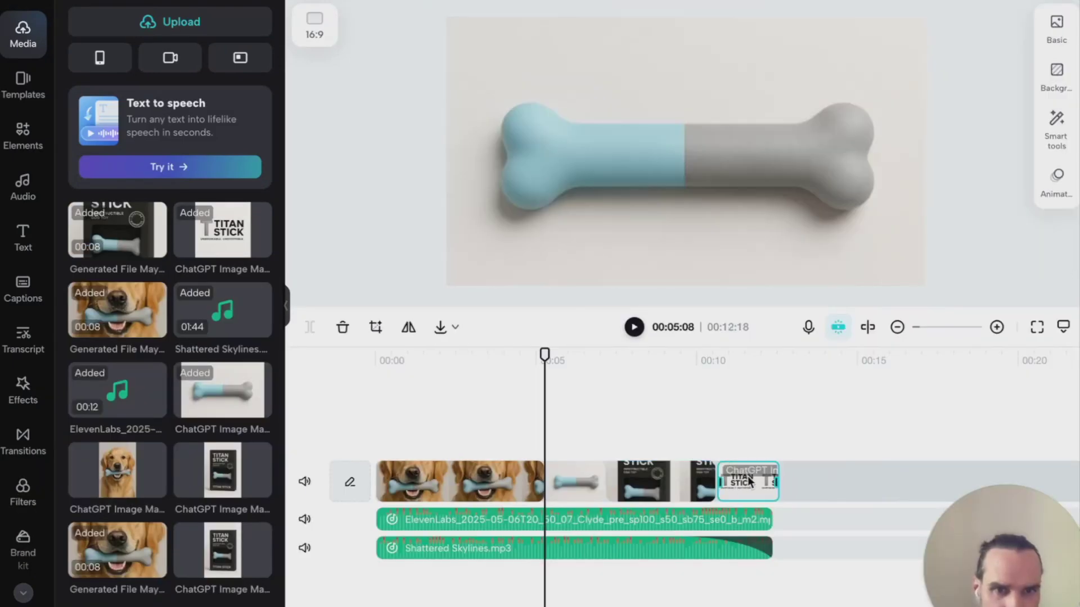
drag(778, 477, 771, 478)
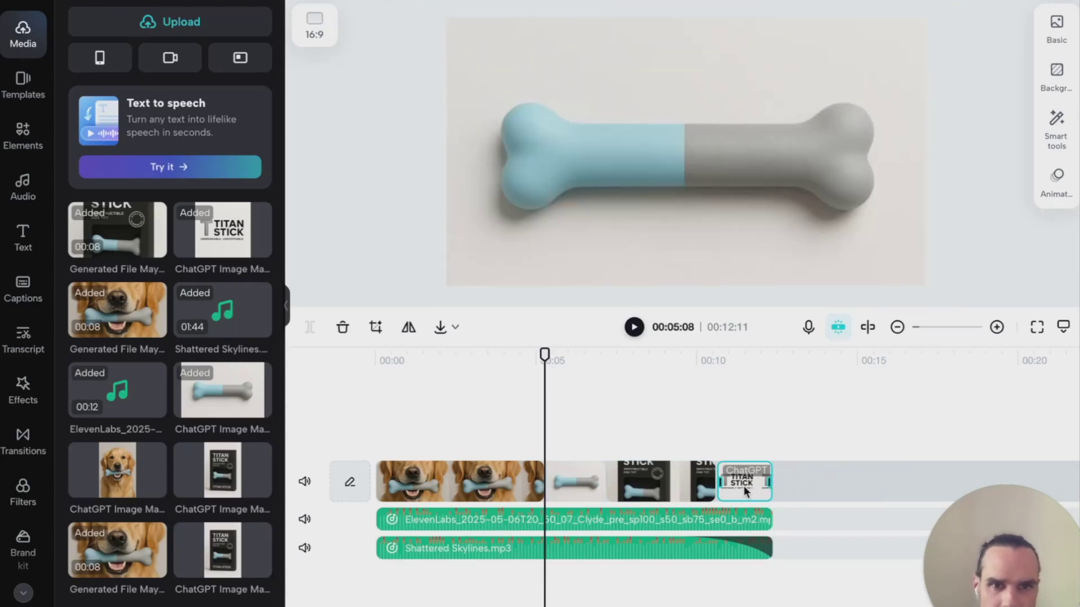
drag(769, 481, 757, 480)
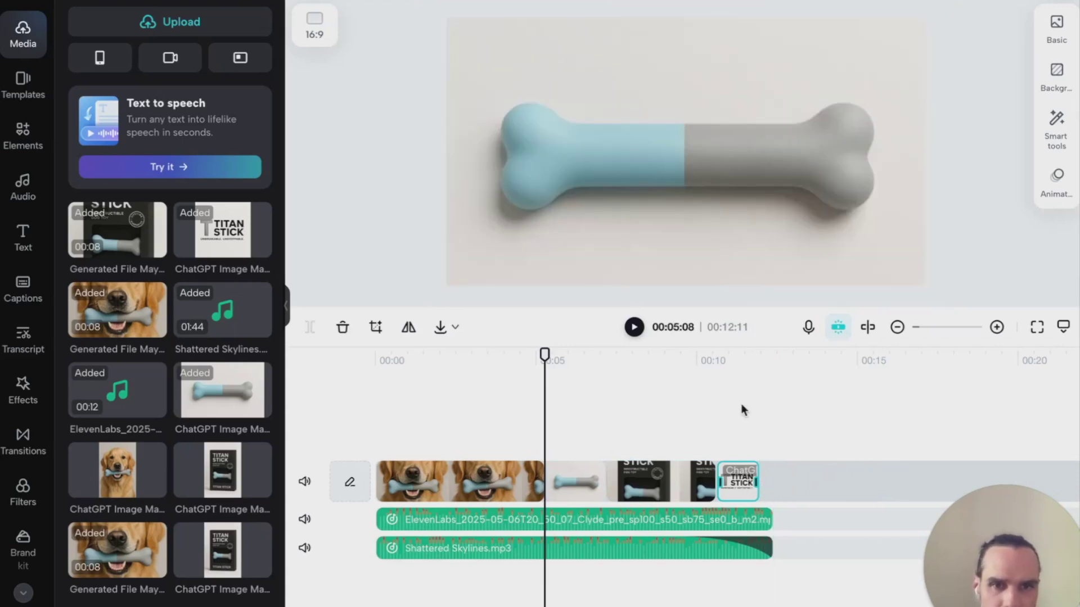
click(690, 191)
click(733, 481)
drag(544, 353, 733, 355)
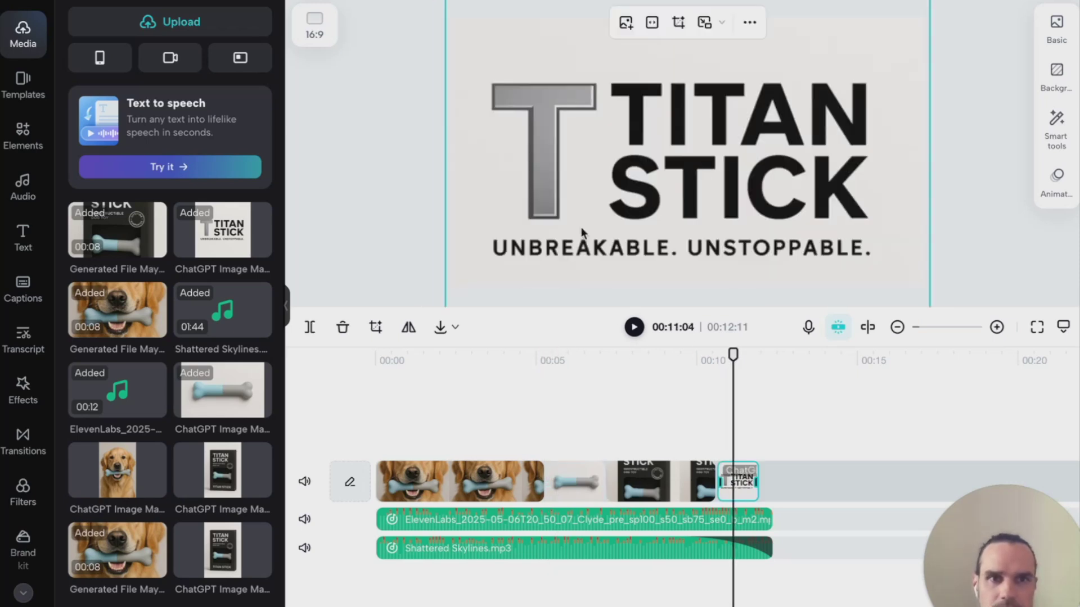
Play the roughly 12-second ad from the dog opening through the Titan Stick logo ending.
click(376, 360)
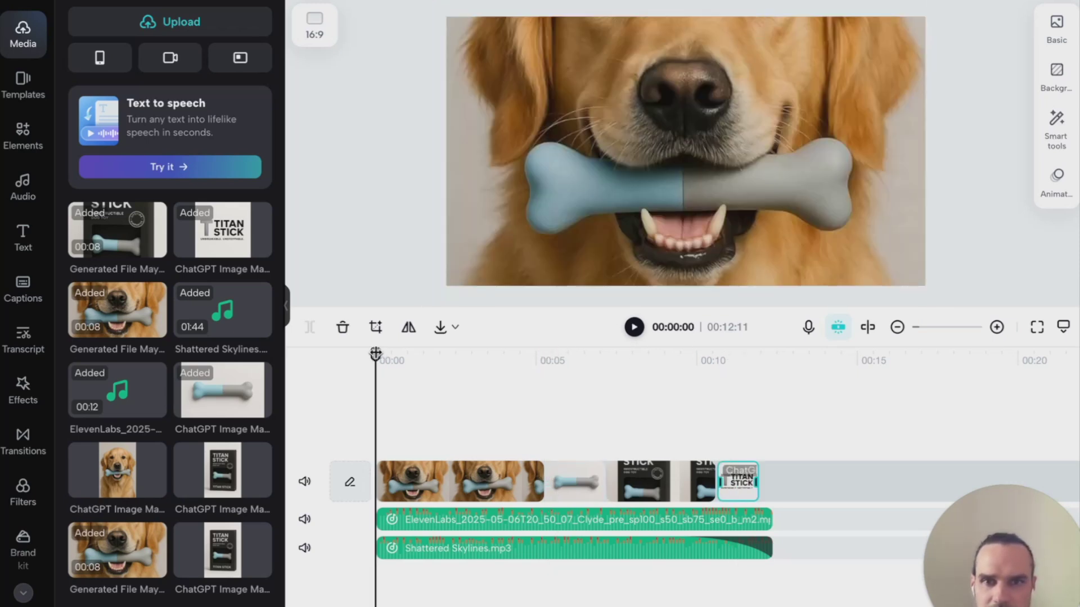
key(space)
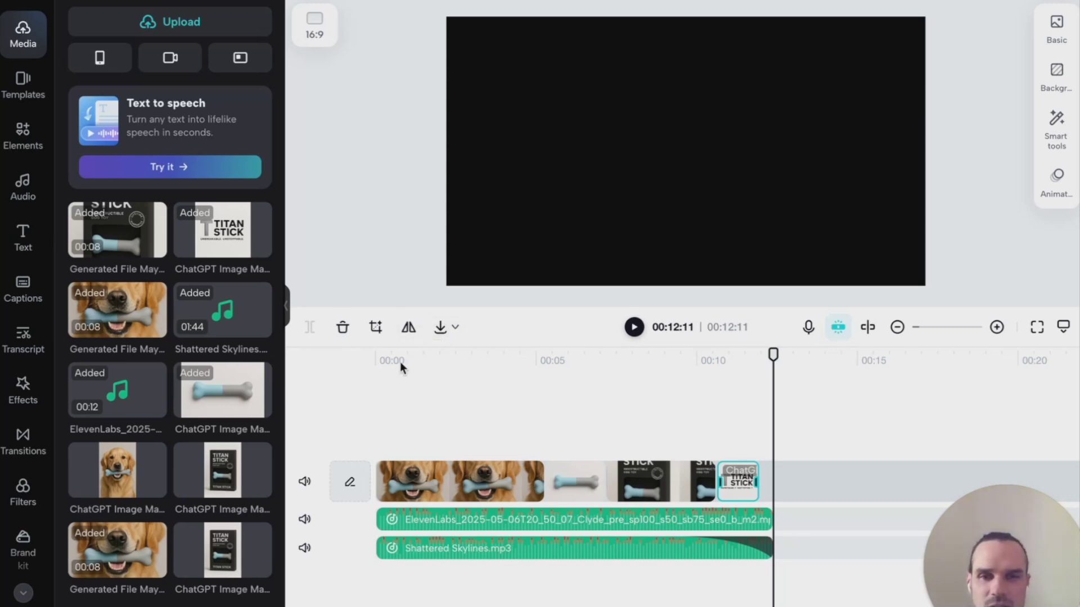
click(381, 360)
drag(386, 353, 770, 352)
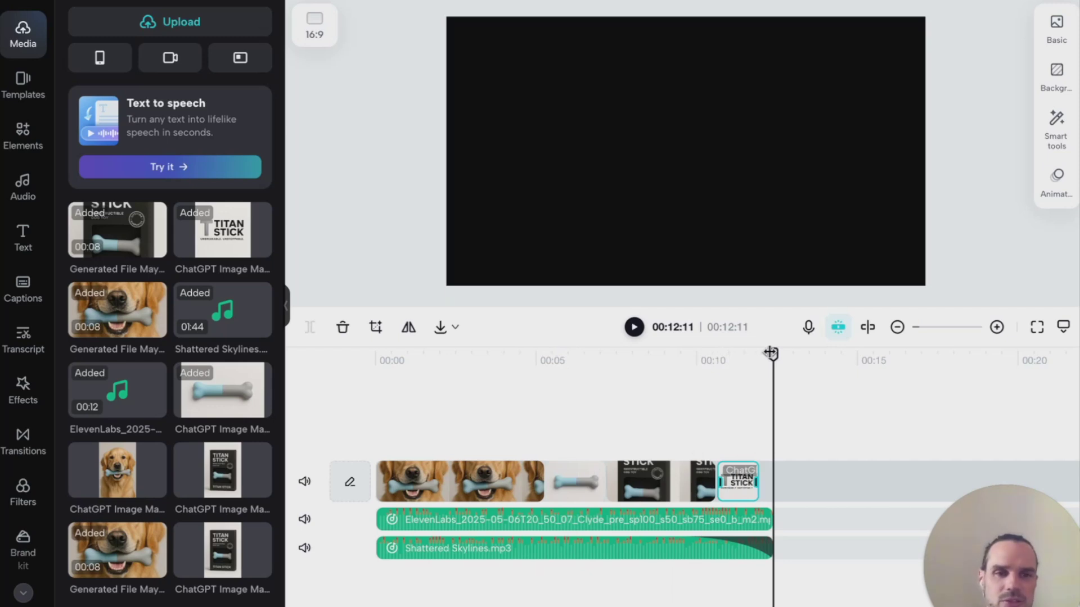